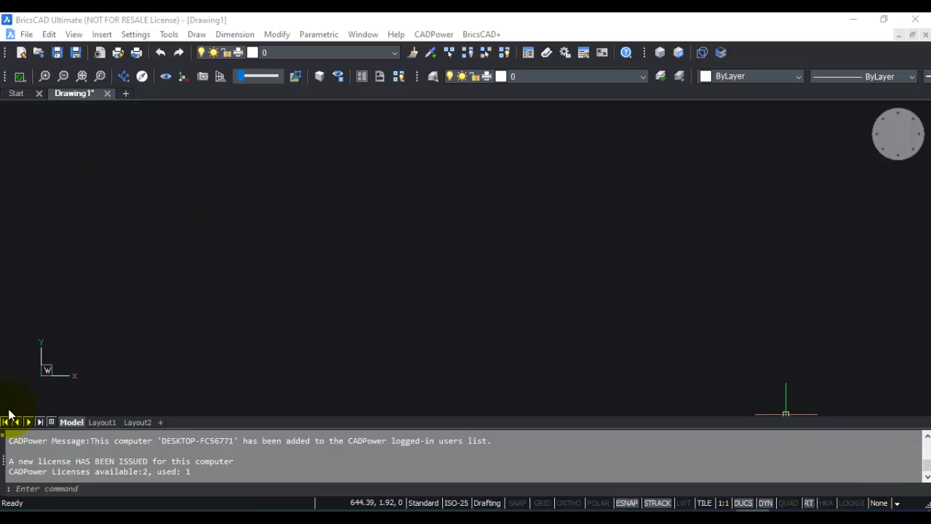
Step: Give Layout1 a page setup using Print As PDF.pc3 on landscape ISO A1 (841 x 594 mm) paper
click(104, 422)
right_click(104, 421)
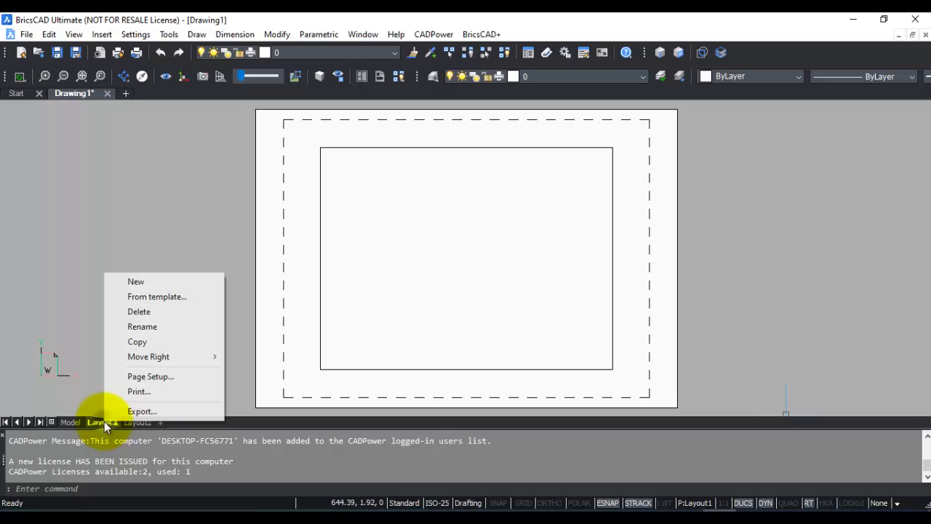
click(136, 376)
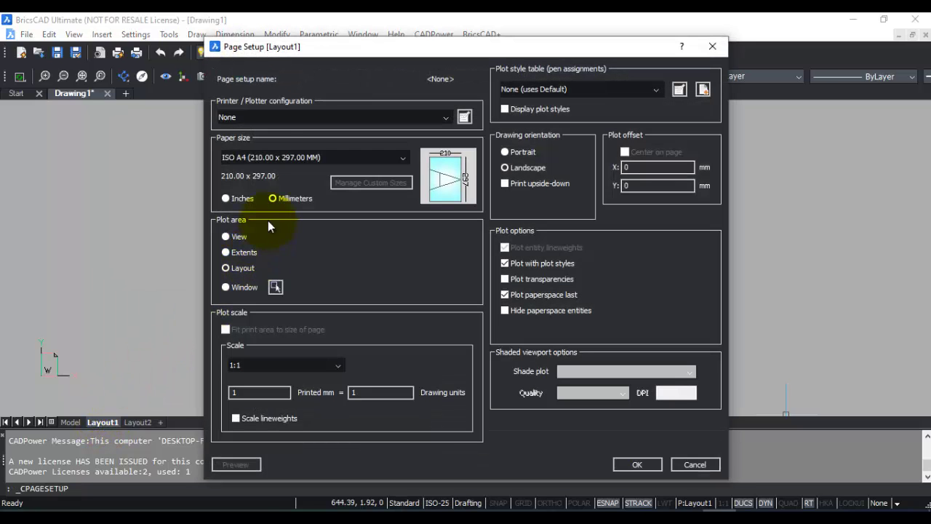
click(270, 158)
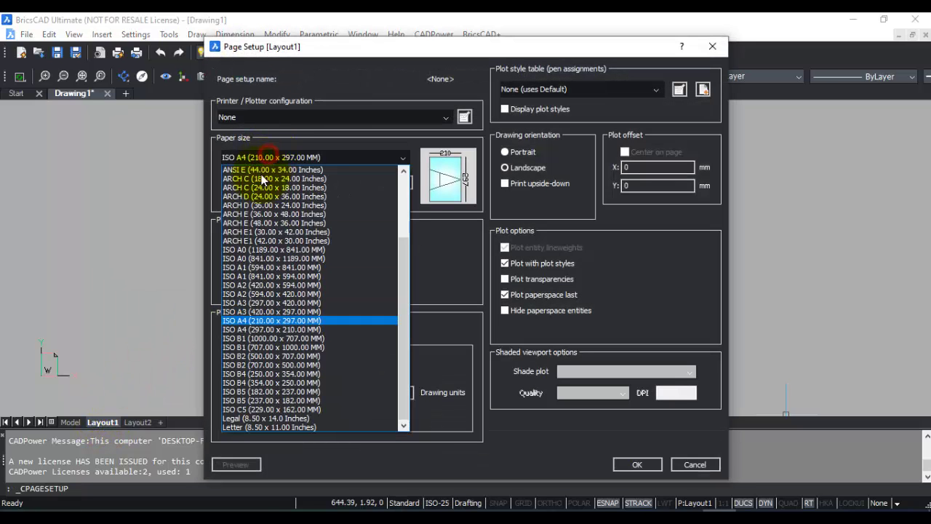
click(240, 275)
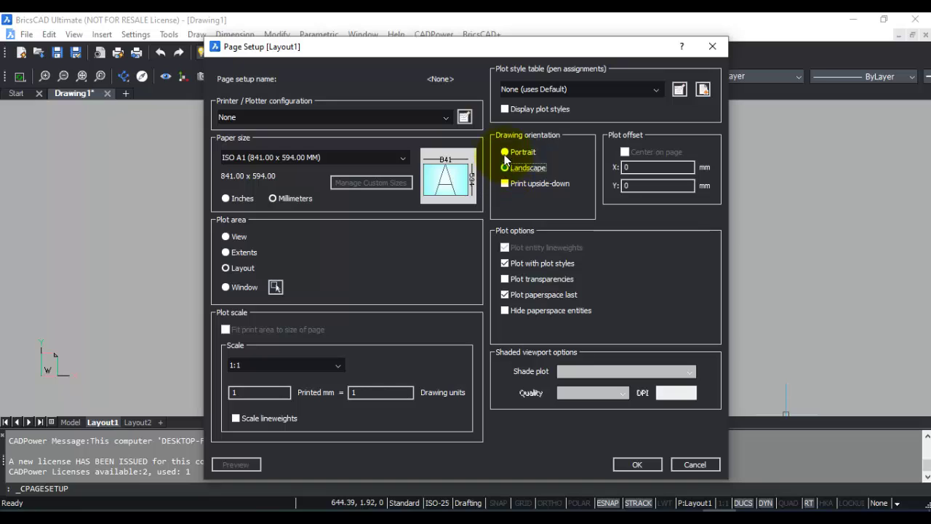
click(446, 117)
click(244, 254)
click(243, 252)
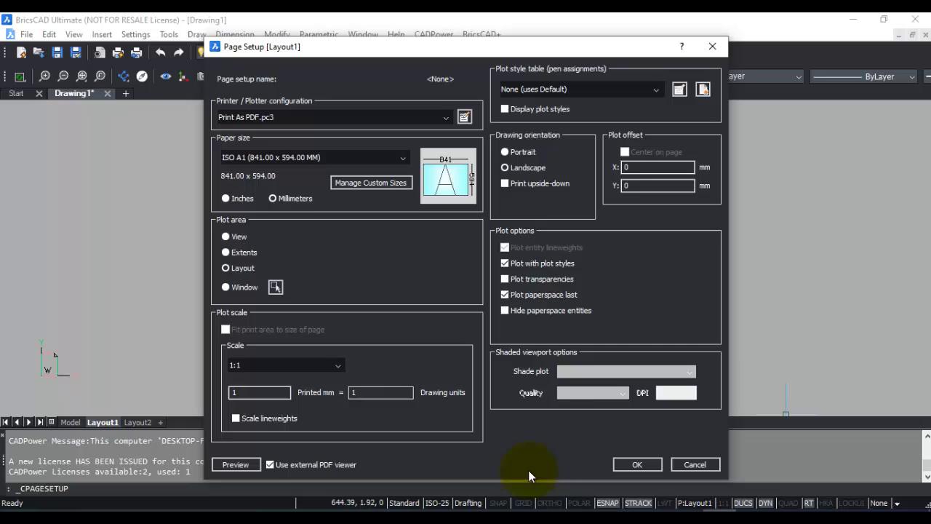
click(637, 464)
Step: Delete Layout1's viewport
click(388, 297)
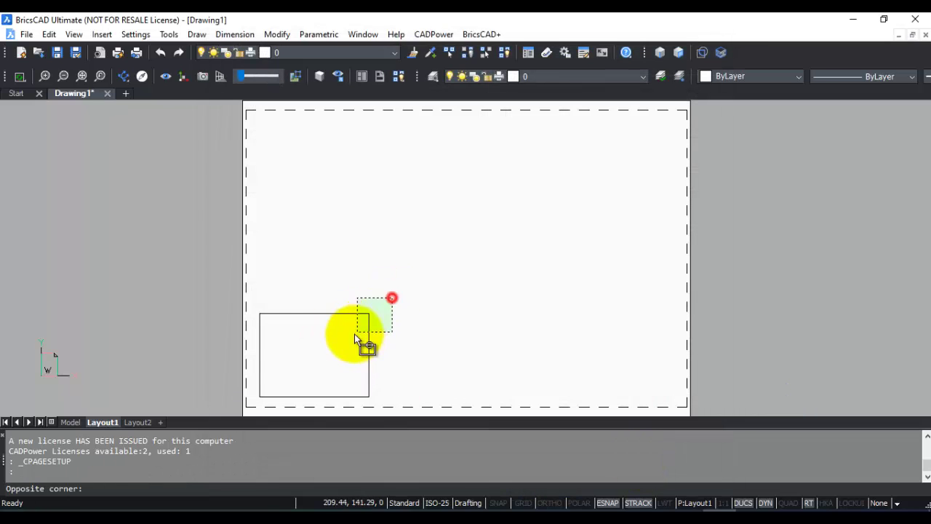
click(351, 333)
key(Delete)
Step: Insert the A1 title block drawing at the sheet's lower-left corner
right_click(110, 422)
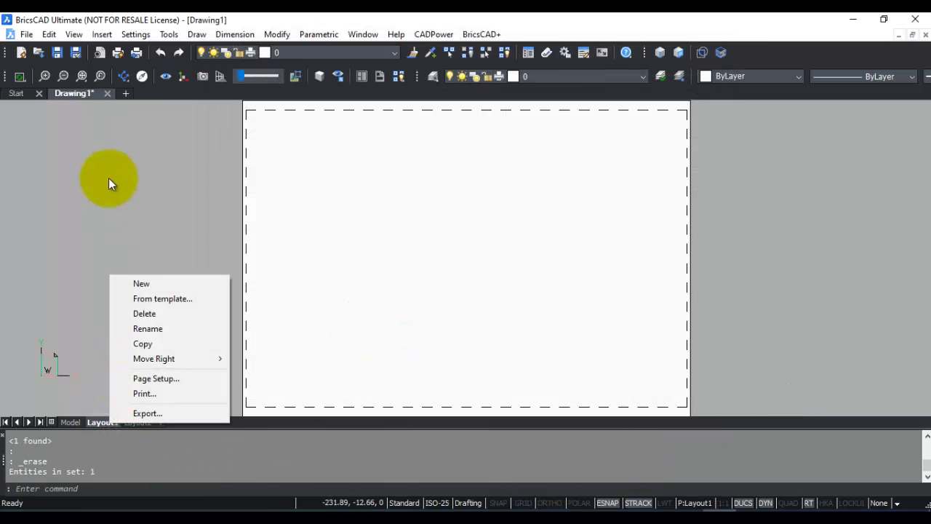
click(102, 34)
click(125, 51)
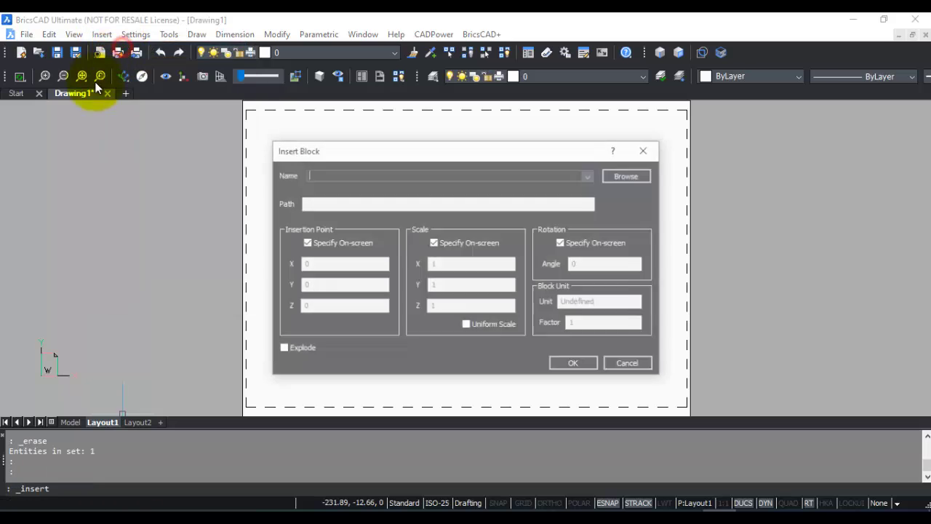
click(623, 175)
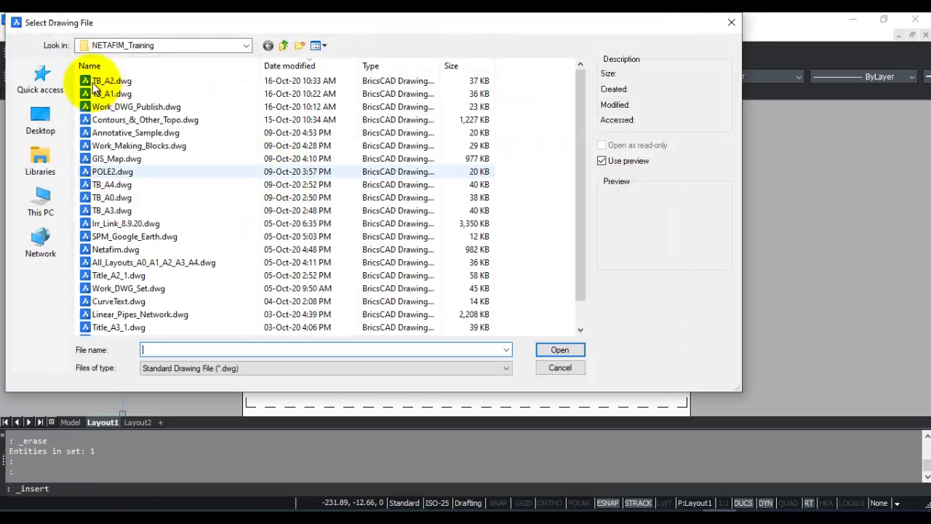
double_click(93, 87)
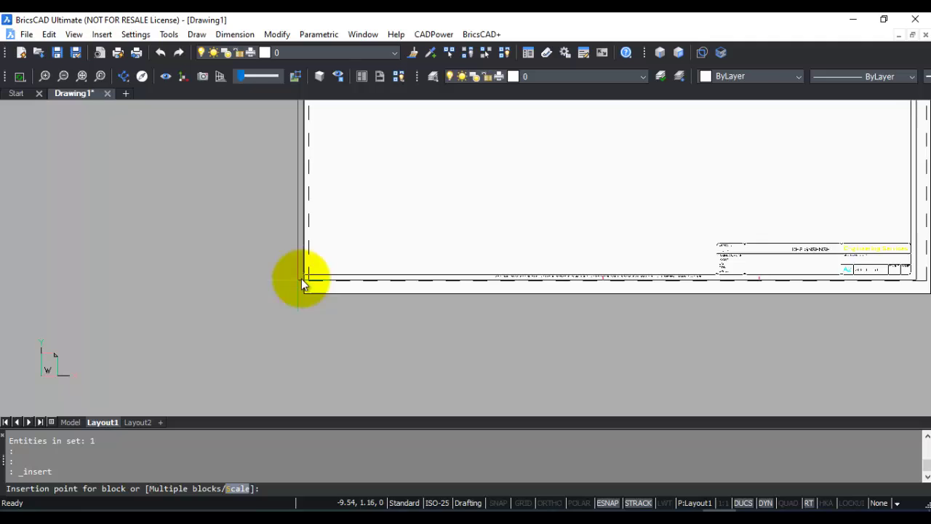
scroll(309, 280, up, 2)
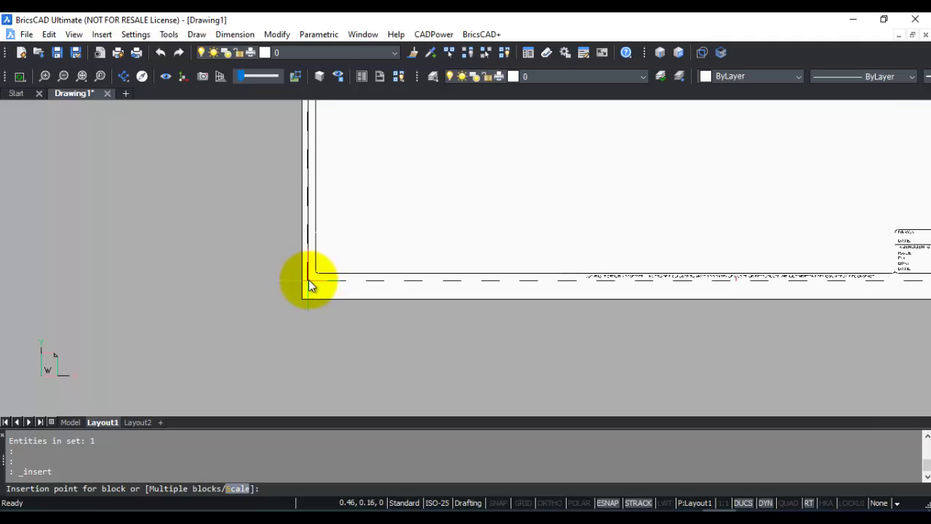
click(309, 279)
key(Escape)
key(Escape)
scroll(307, 274, down, 5)
middle_drag(402, 153, 386, 176)
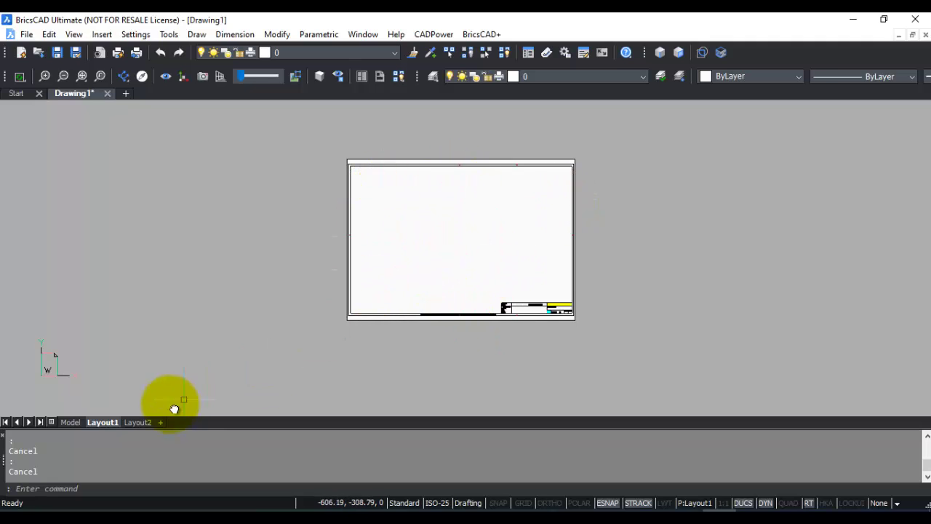
Step: Rename the layout to TB_A1
right_click(106, 422)
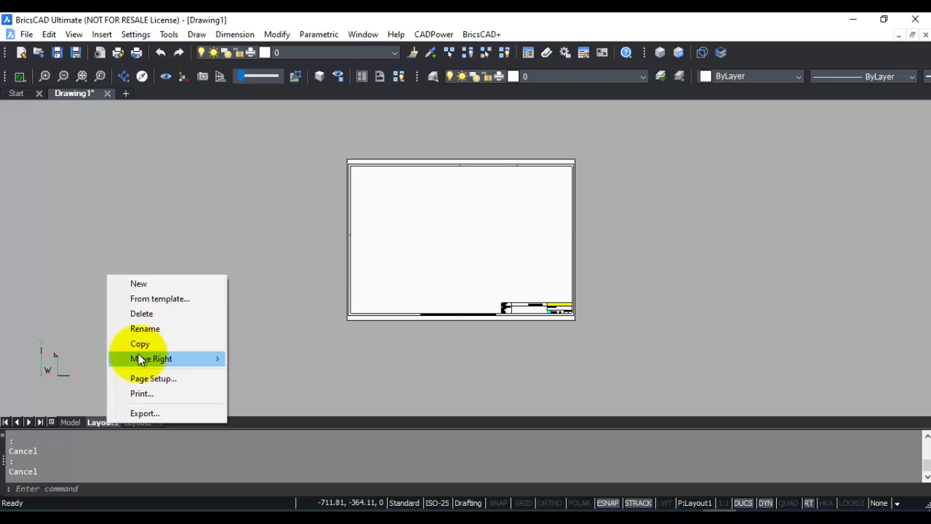
click(144, 328)
text(TB_A1)
key(Return)
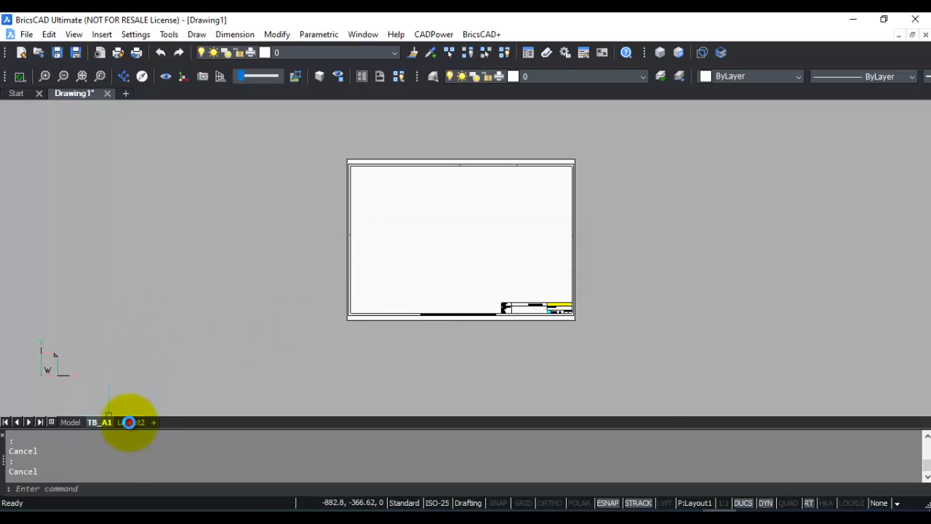
Step: Give Layout2 a page setup using Print As PDF.pc3 on landscape ISO A2 (594 x 420 mm) paper
click(129, 422)
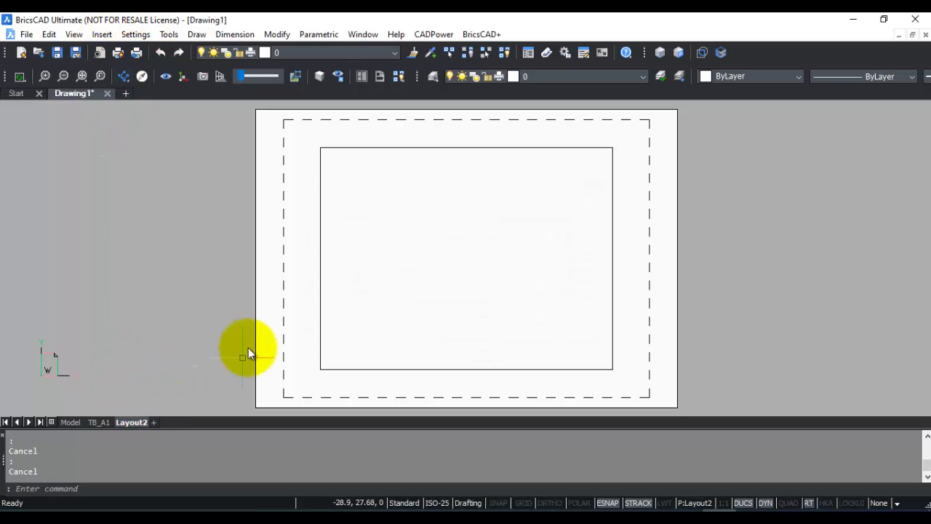
right_click(134, 420)
click(173, 376)
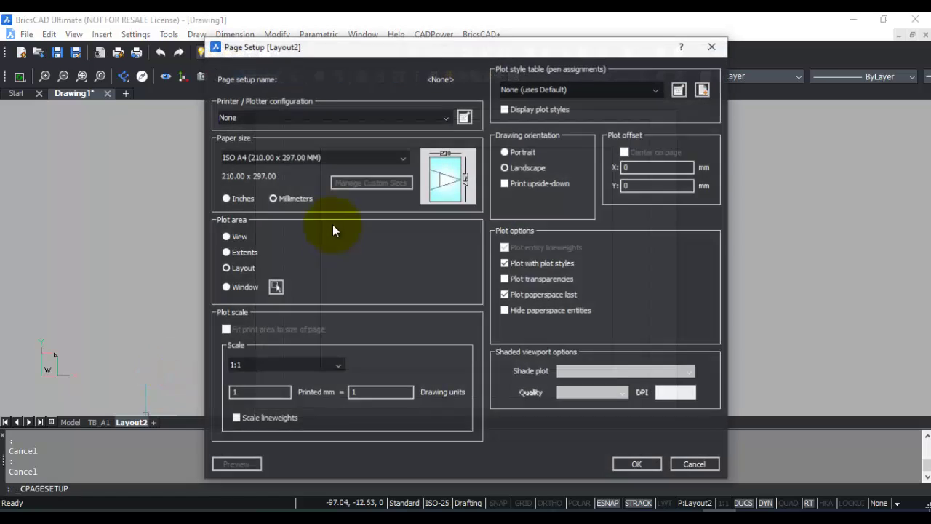
click(291, 158)
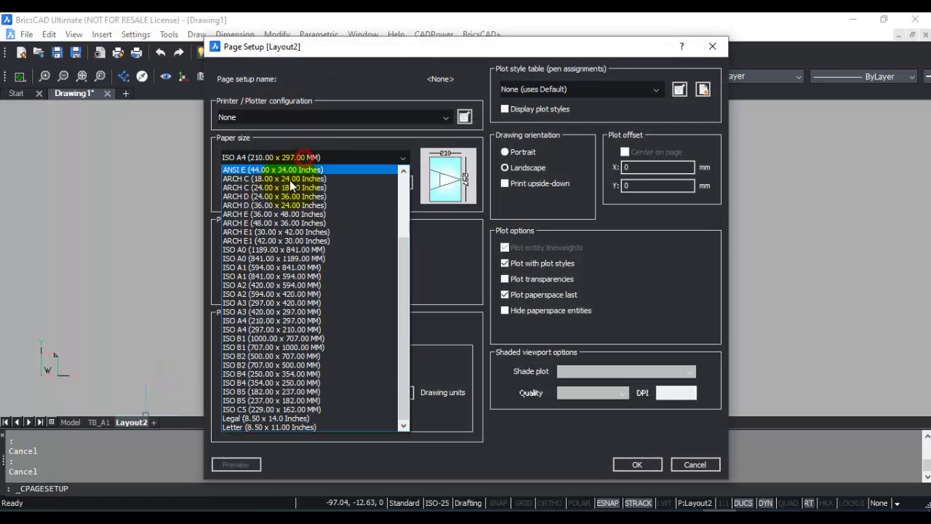
click(245, 293)
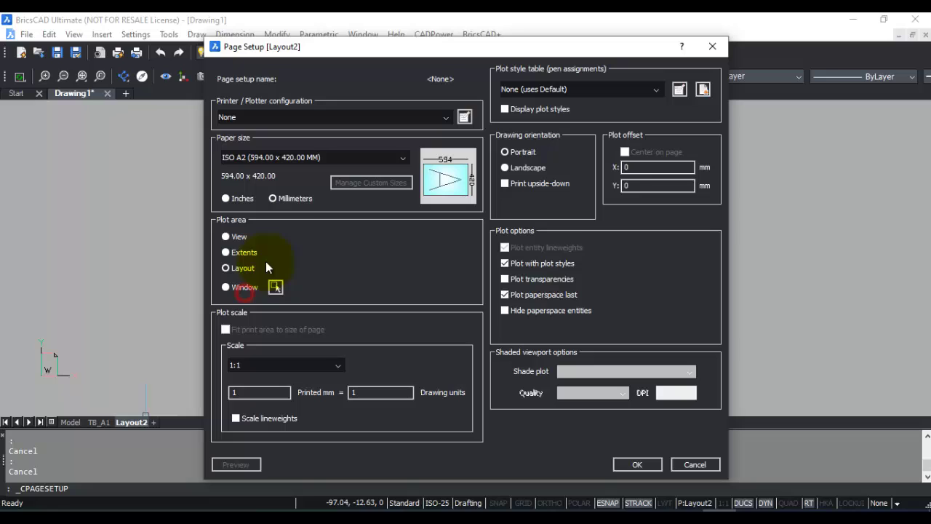
click(504, 169)
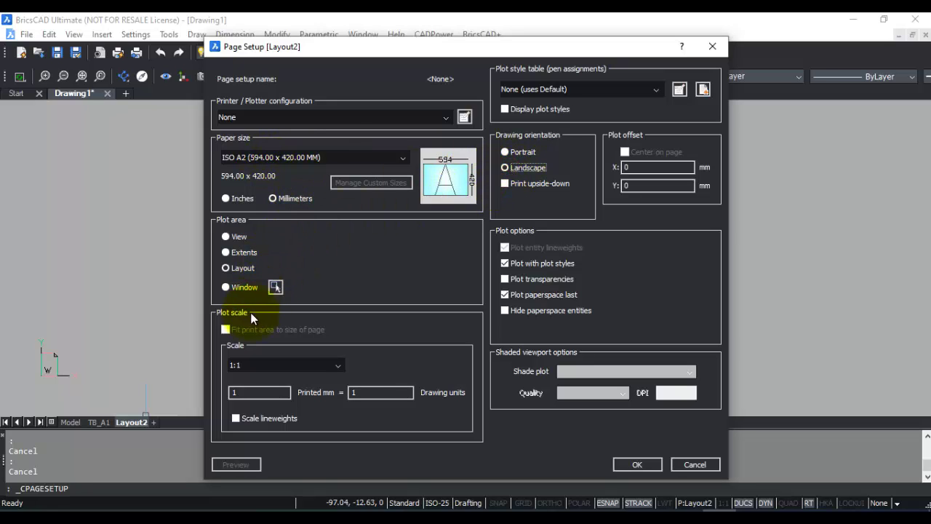
click(444, 117)
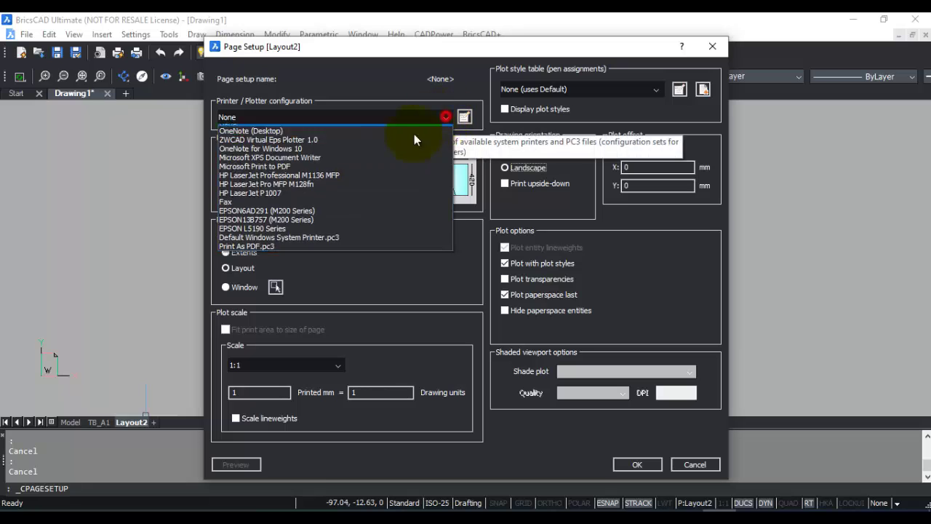
click(244, 253)
click(245, 253)
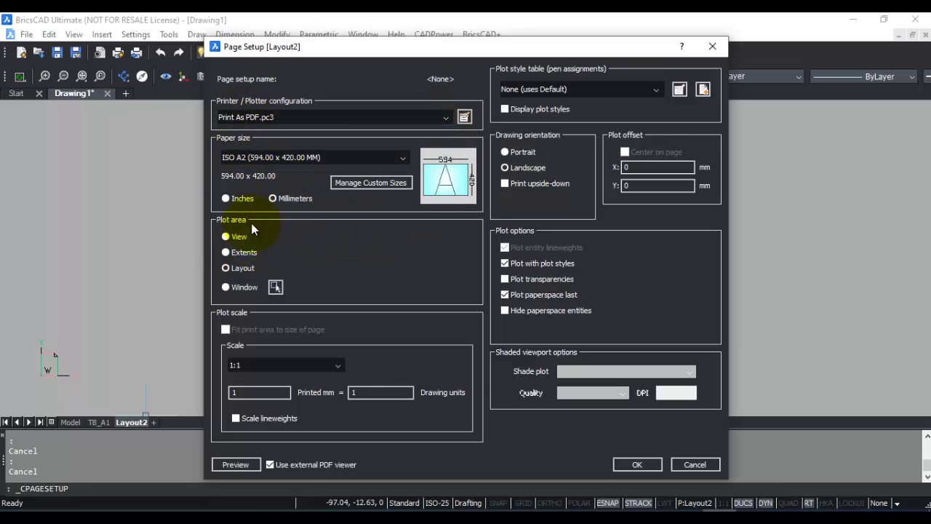
click(632, 465)
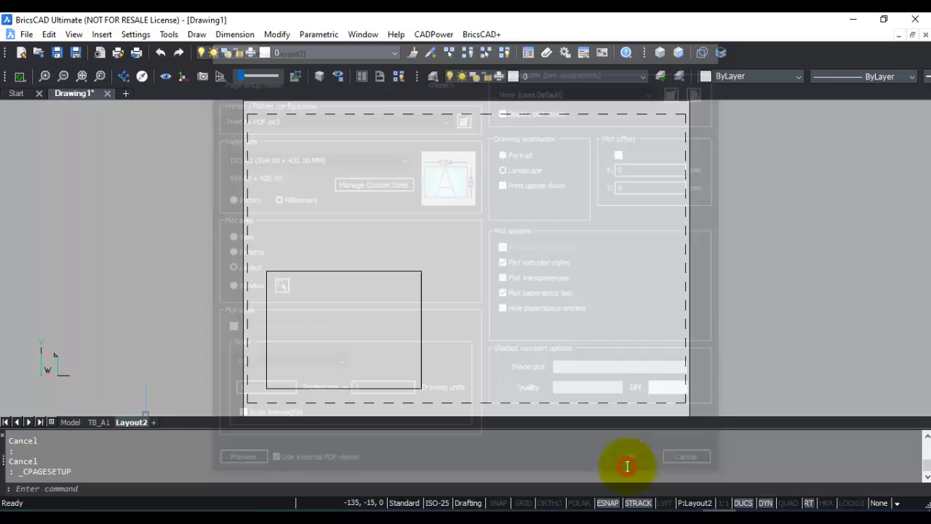
Step: Delete Layout2's viewport
click(467, 265)
click(419, 298)
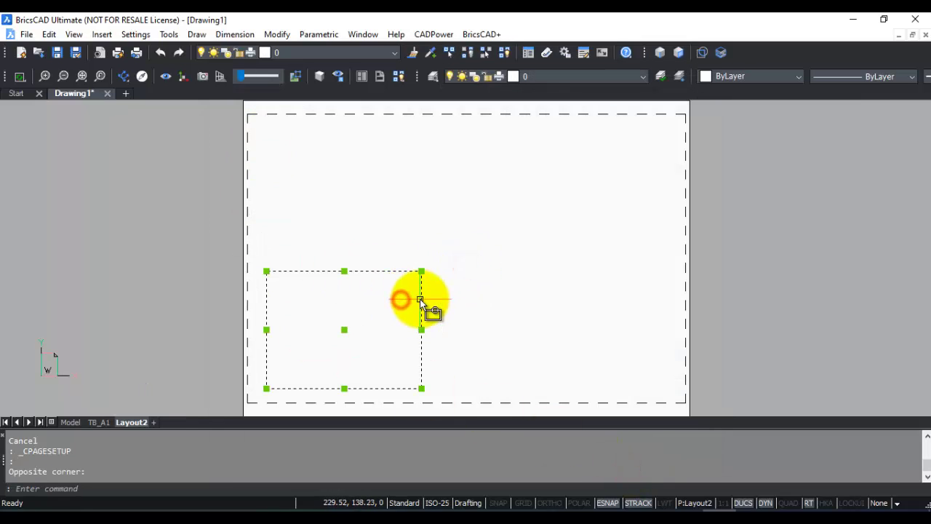
key(Delete)
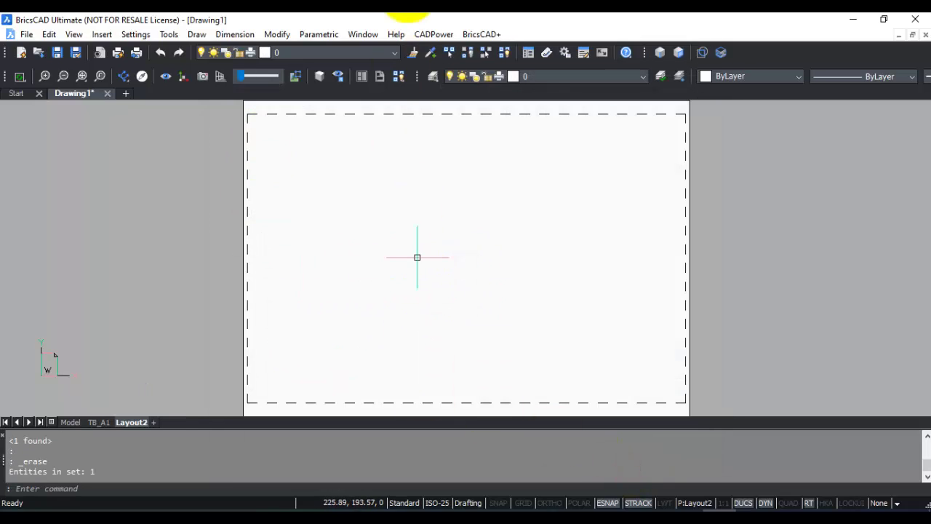
Step: Insert TB_A2.dwg as the title block at the sheet's lower-left corner
click(101, 34)
click(115, 50)
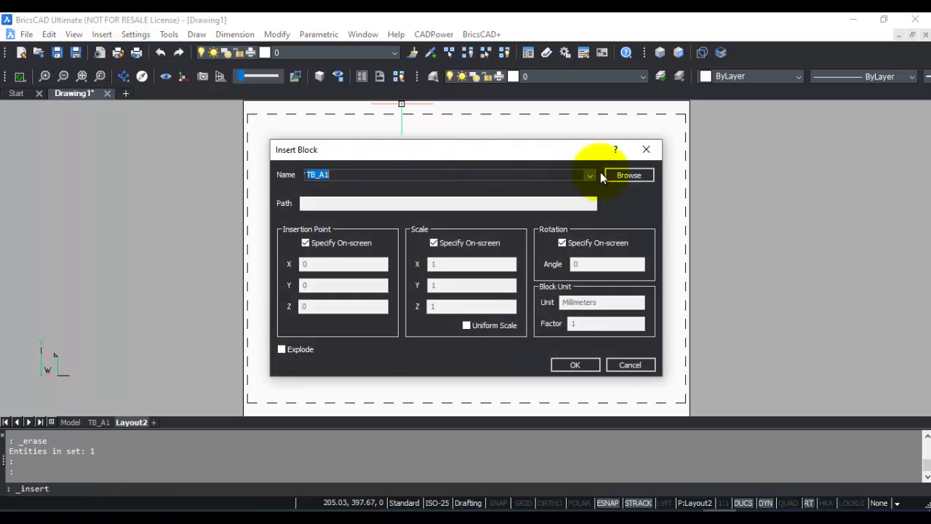
click(610, 176)
click(119, 80)
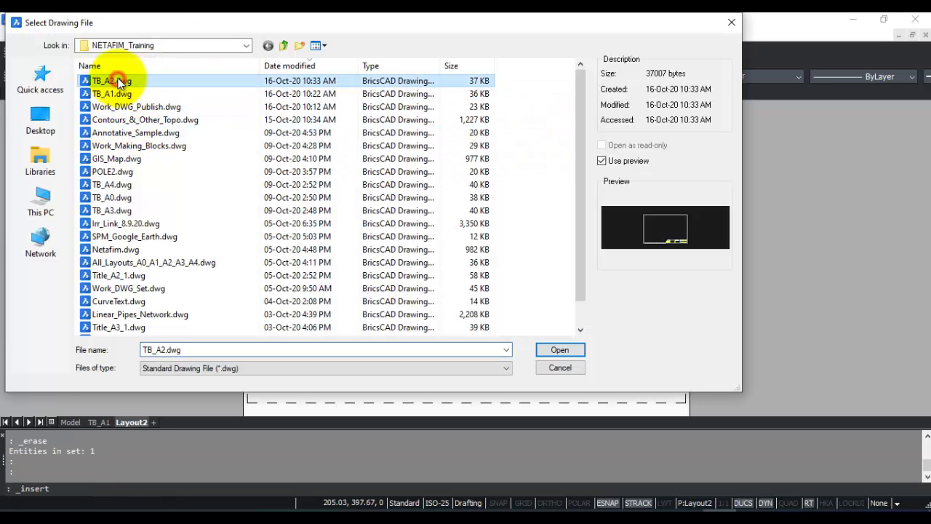
click(558, 350)
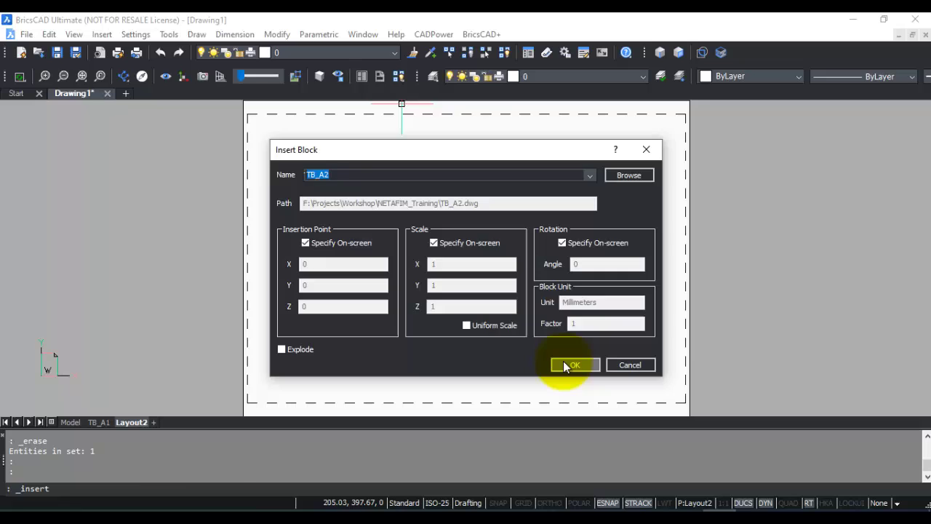
click(565, 363)
scroll(314, 373, up, 3)
scroll(310, 328, up, 2)
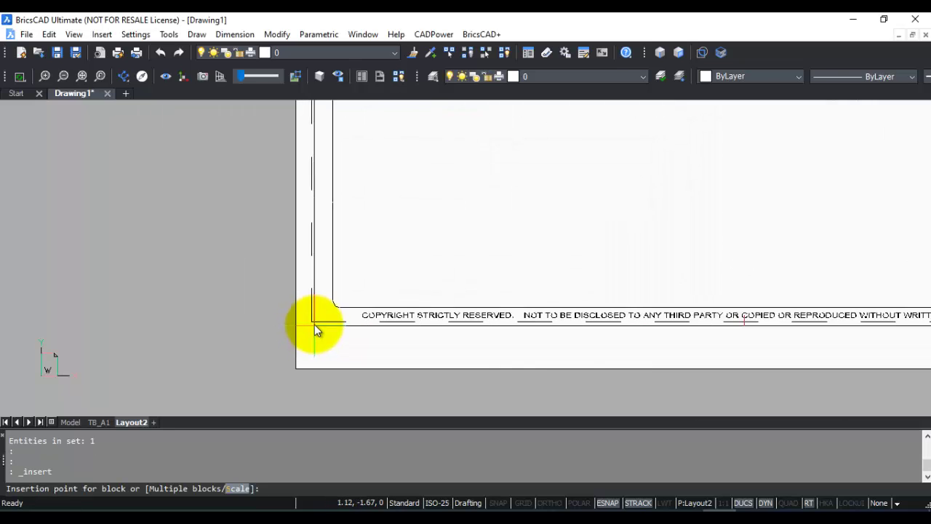
click(311, 322)
scroll(311, 322, down, 5)
key(Escape)
key(Escape)
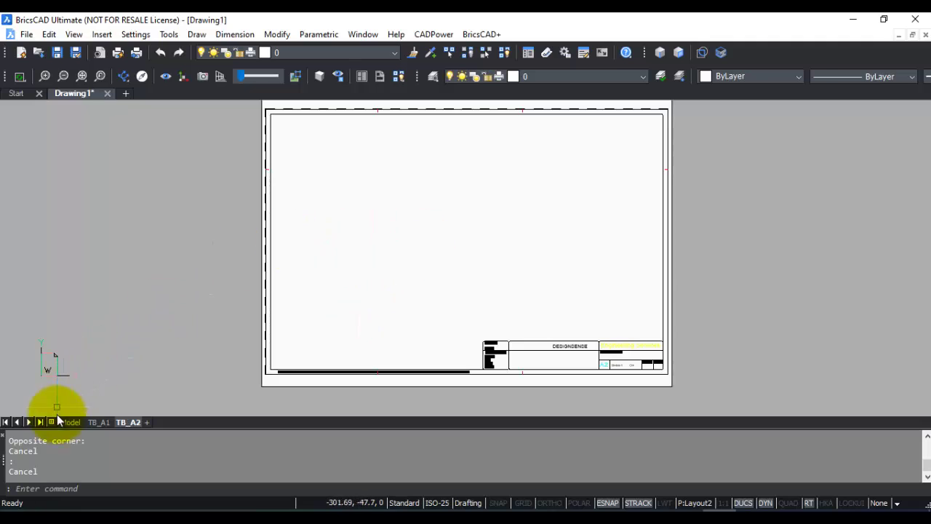
click(99, 422)
Step: Write a middle-centre justified A2 label on the TB_A2 sheet with TEXT
click(128, 421)
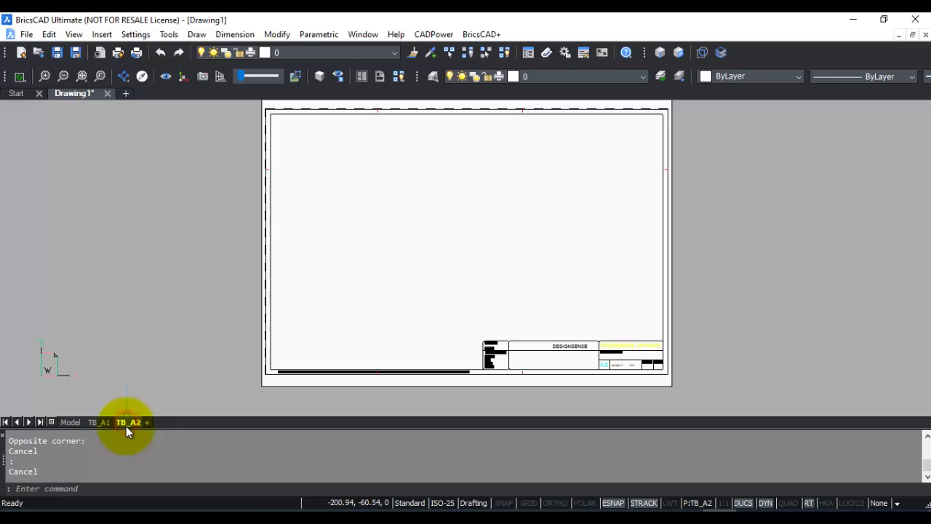
text(TEXT)
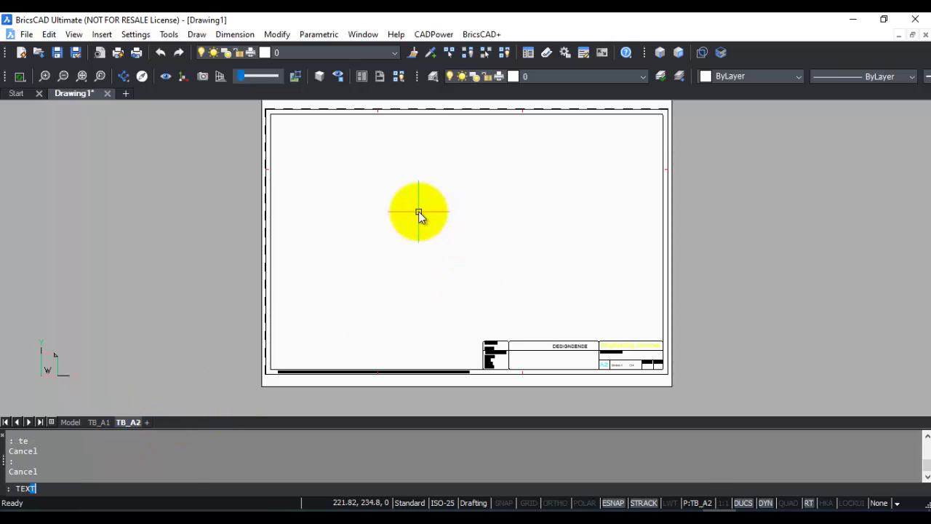
key(Return)
text(mc)
key(Return)
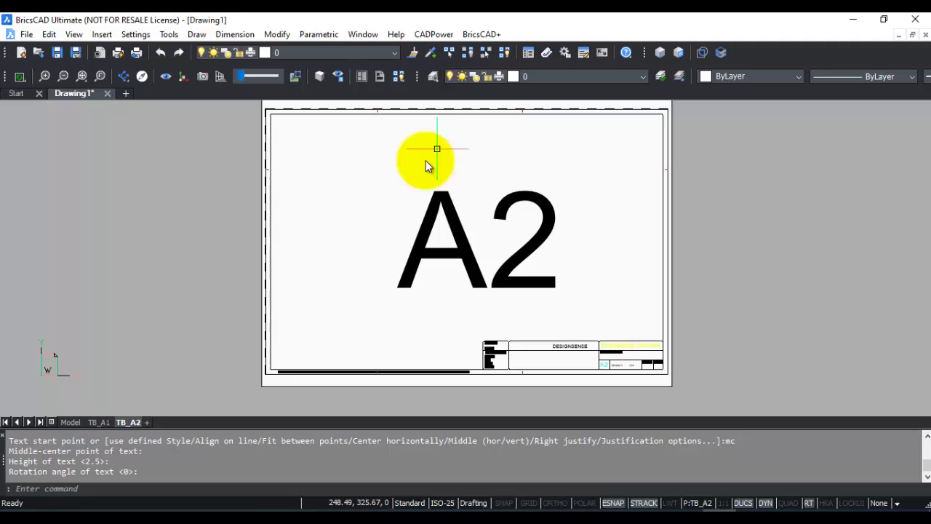
key(Escape)
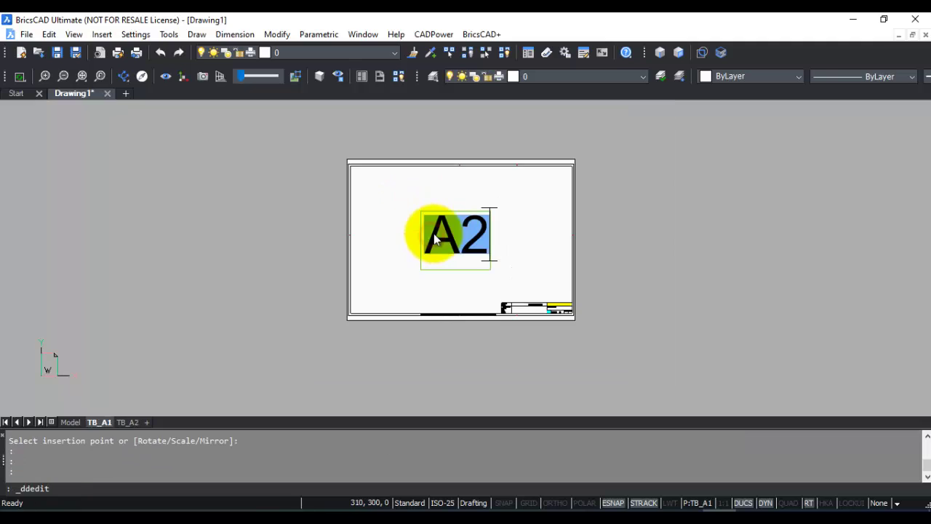
Step: Edit the copied label on TB_A1 to read A1
key(End)
key(BackSpace)
text(1)
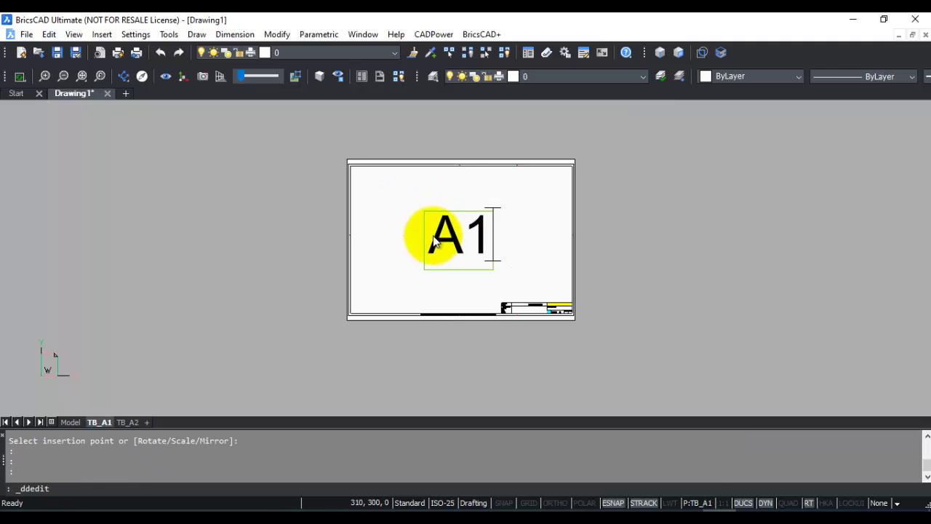
key(Return)
key(Escape)
key(Escape)
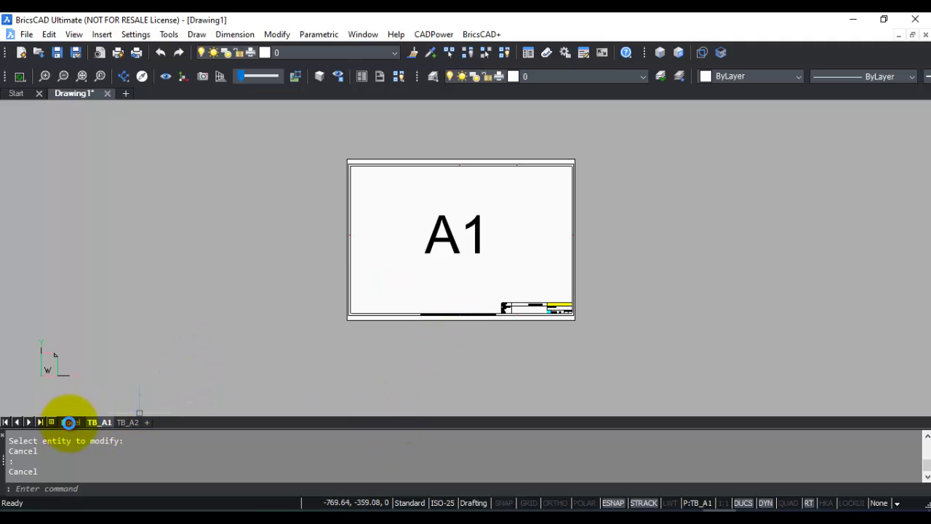
Step: Save the drawing from model space as Work_DWG_Publish.dwg
click(70, 422)
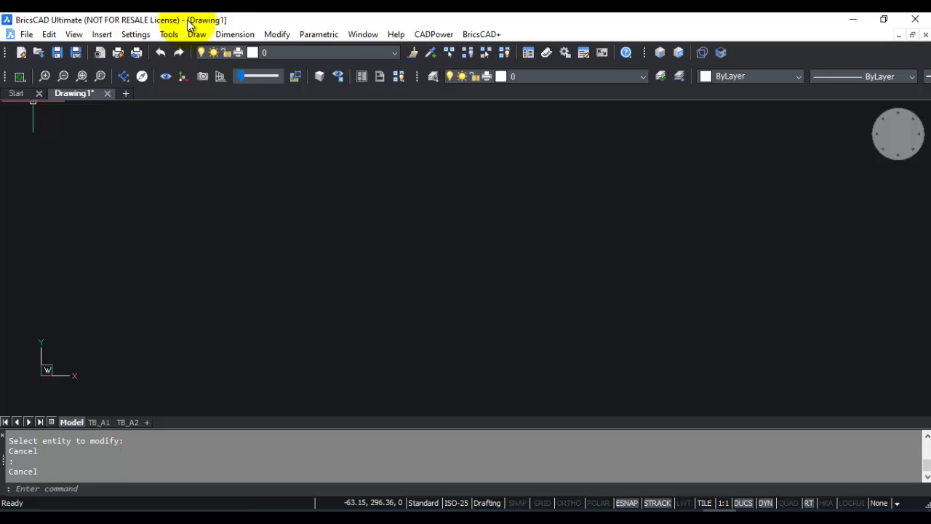
click(26, 35)
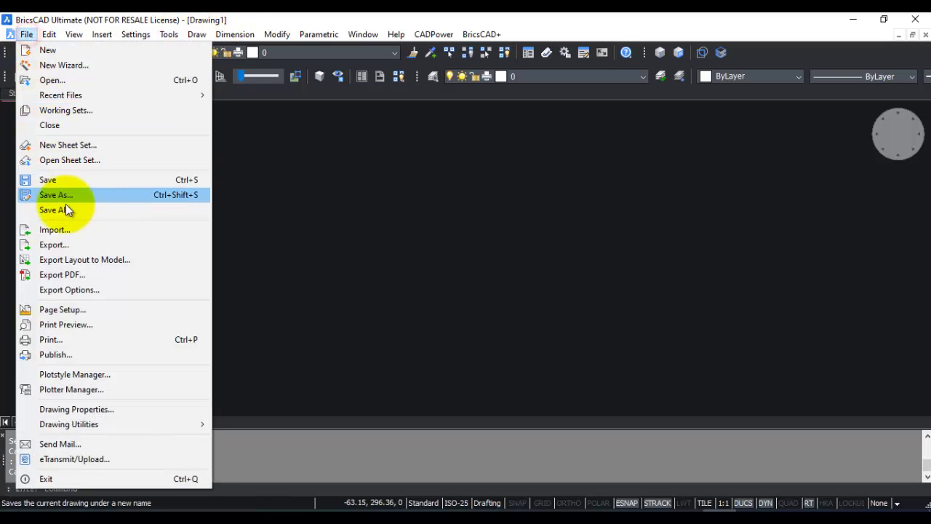
click(66, 209)
text(Work)
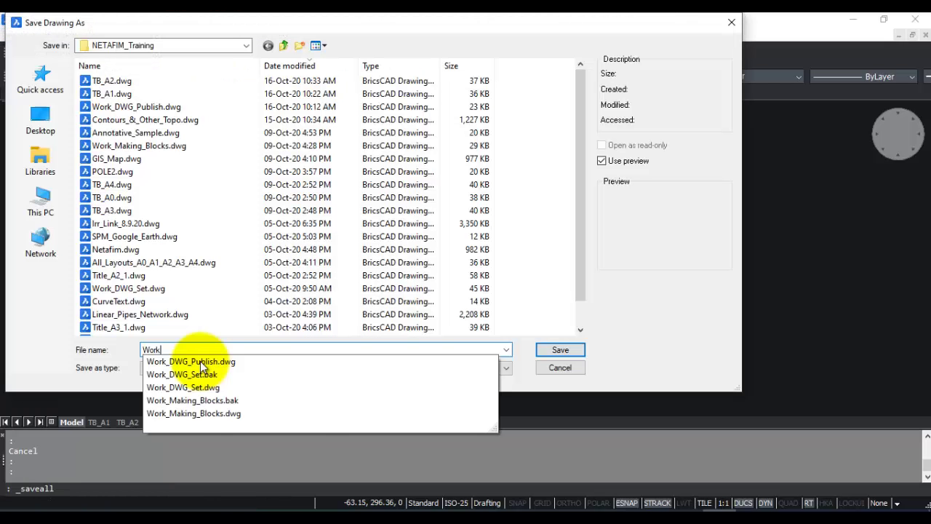
click(178, 361)
key(Return)
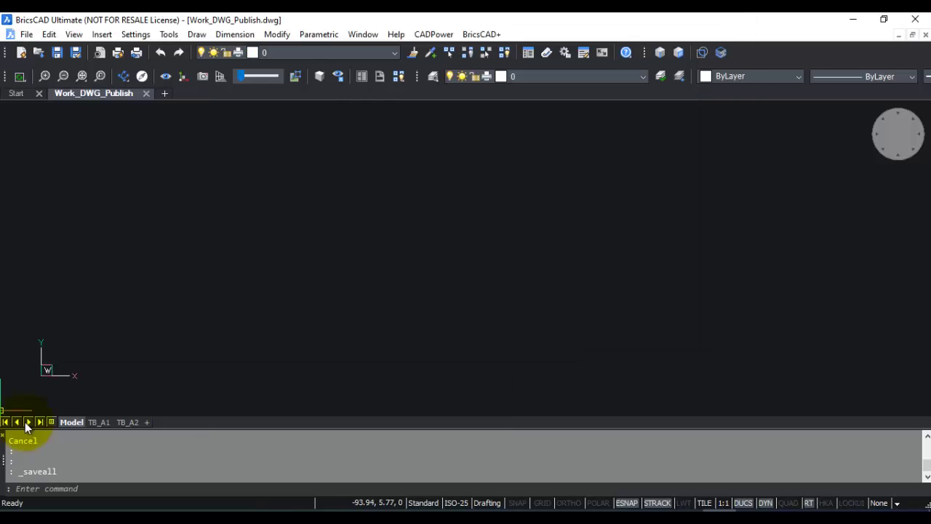
click(26, 34)
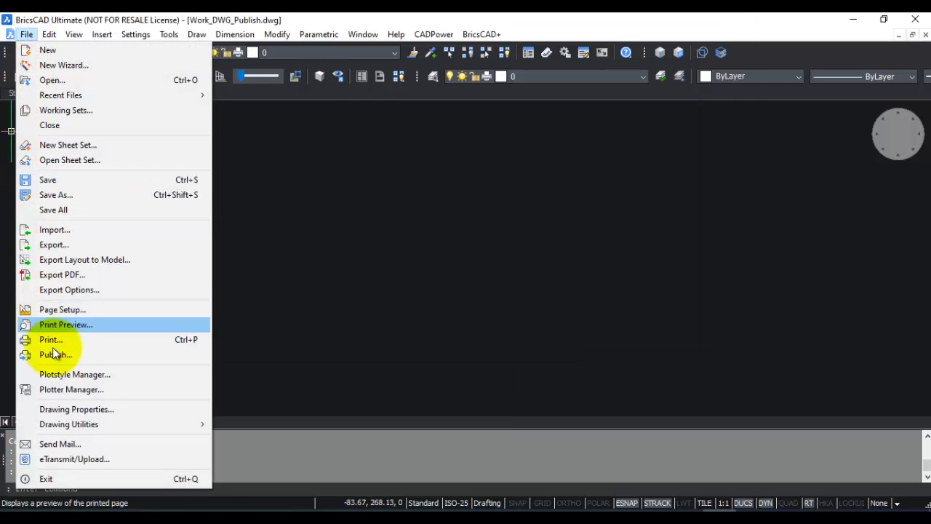
Step: Publish the TB_A1 and TB_A2 sheets to separate PDF files
click(57, 355)
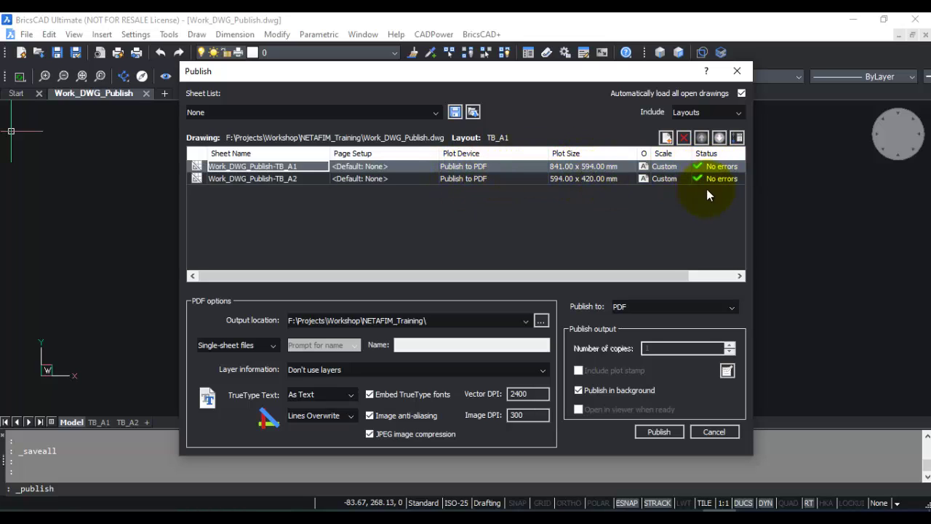
click(732, 308)
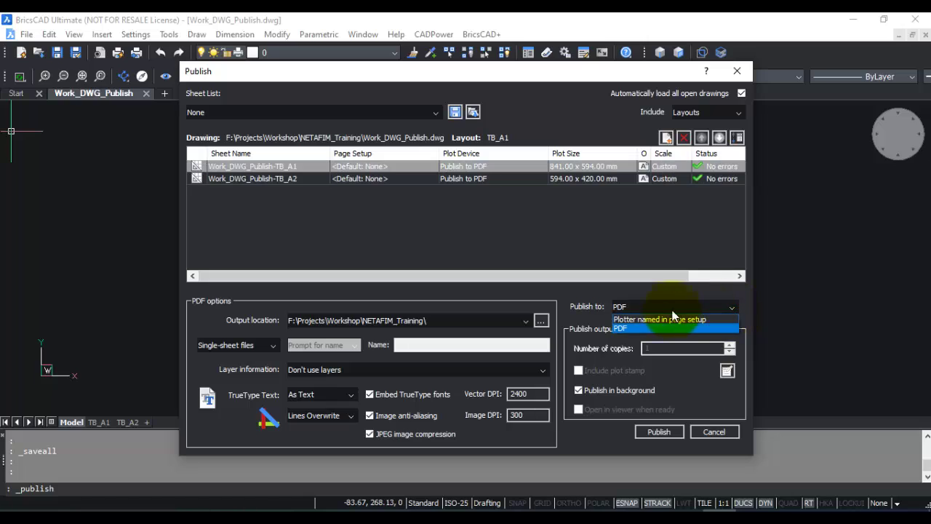
click(624, 328)
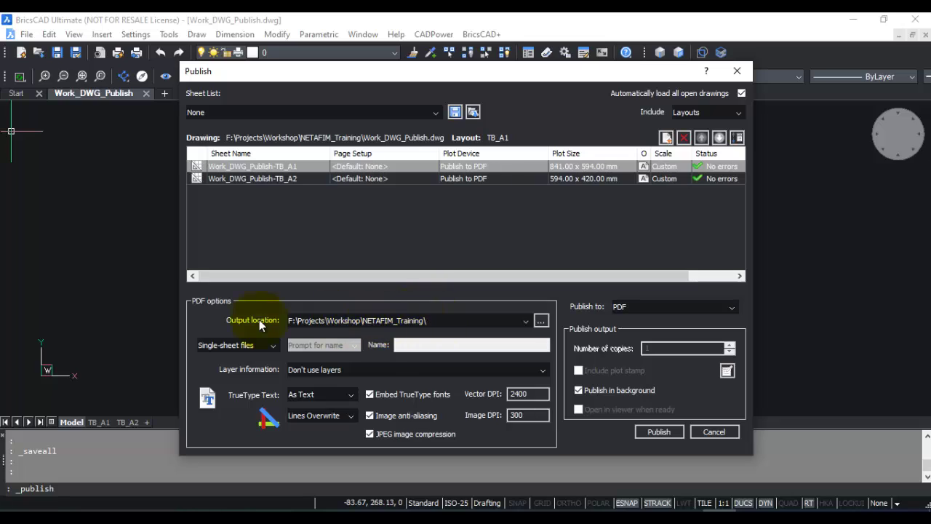
click(668, 431)
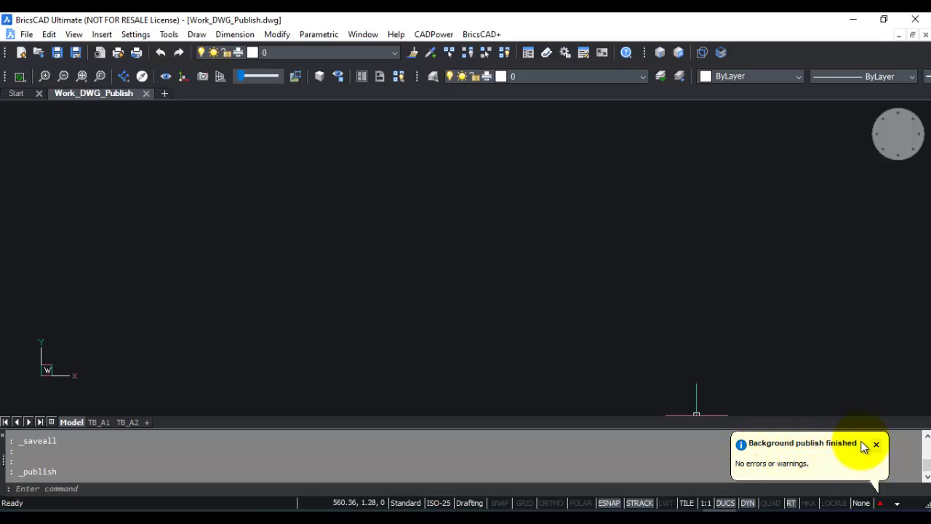
Step: Open Work_DWG_Publish-TB_A1.pdf from the NETAFIM_Training folder in Total Commander
click(282, 516)
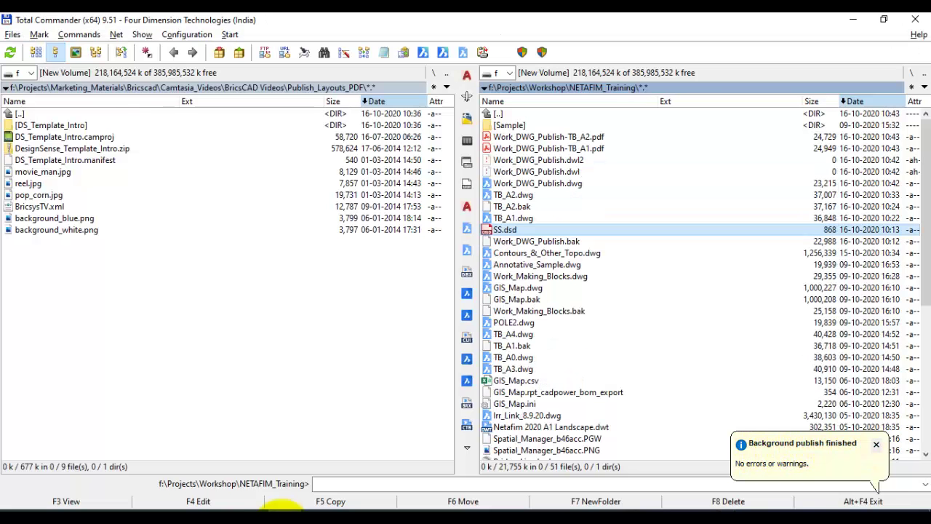
click(591, 149)
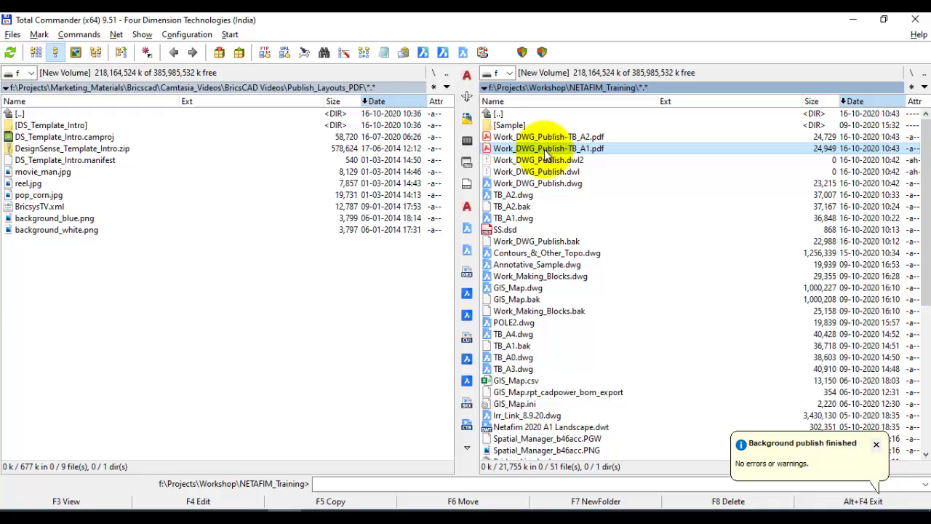
click(586, 149)
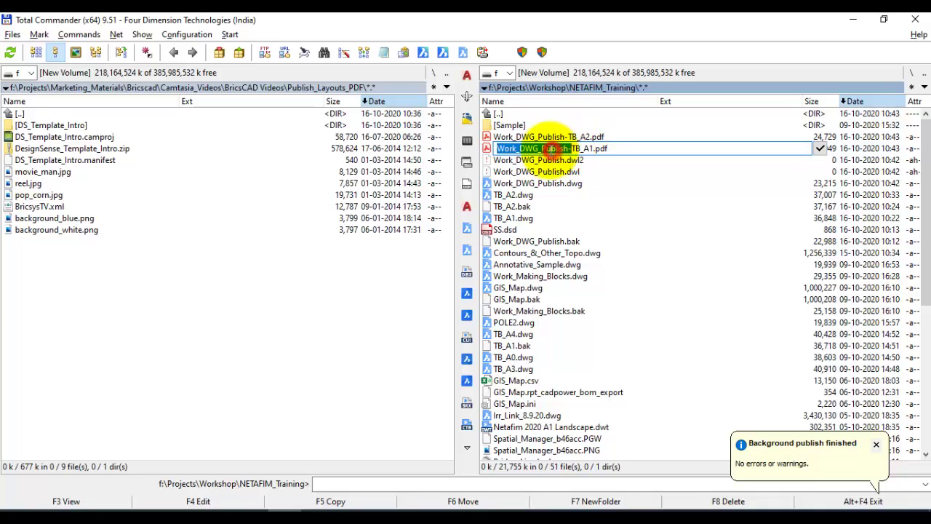
key(Escape)
double_click(544, 149)
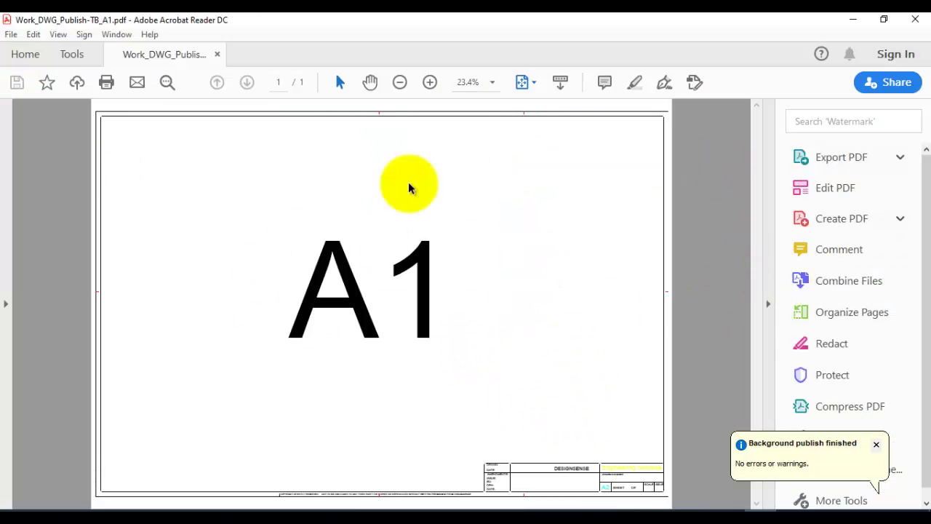
Step: Close the A1 PDF, then open Work_DWG_Publish-TB_A2.pdf to check it and close it
click(918, 20)
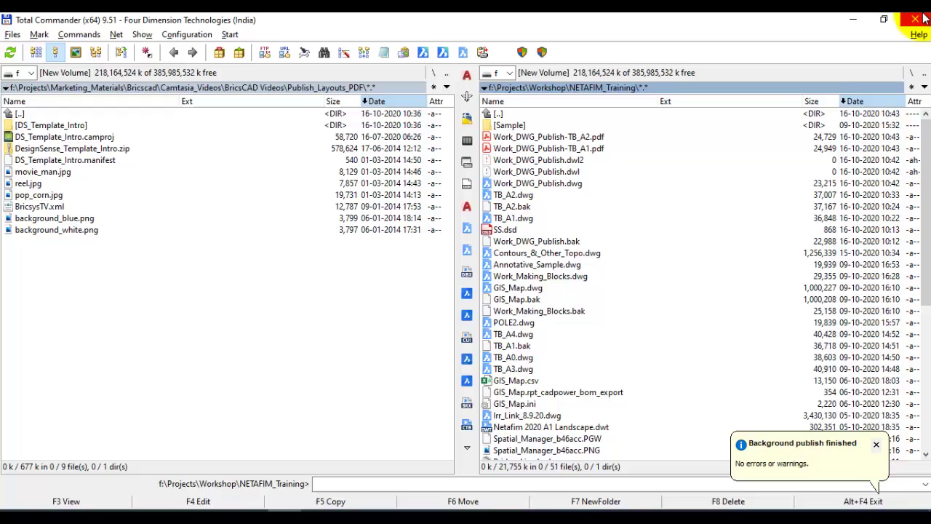
key(Up)
key(Return)
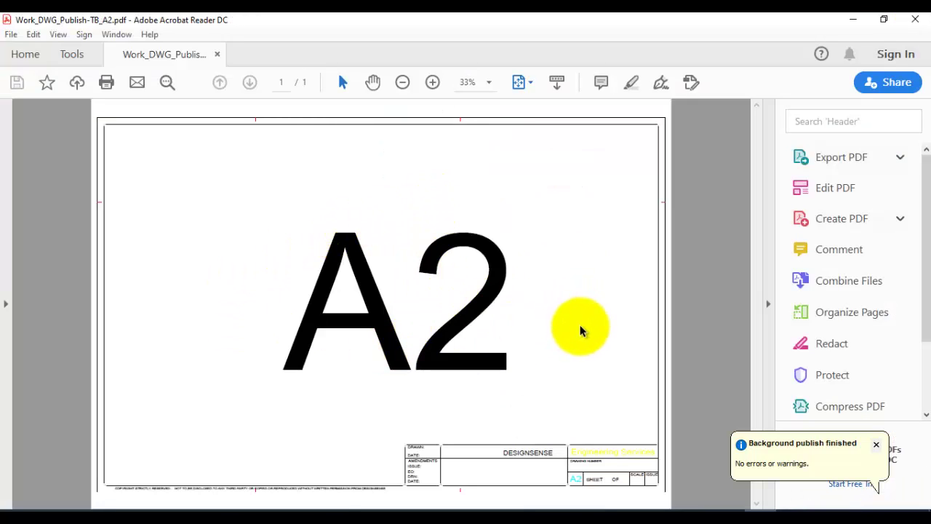
key(ctrl+q)
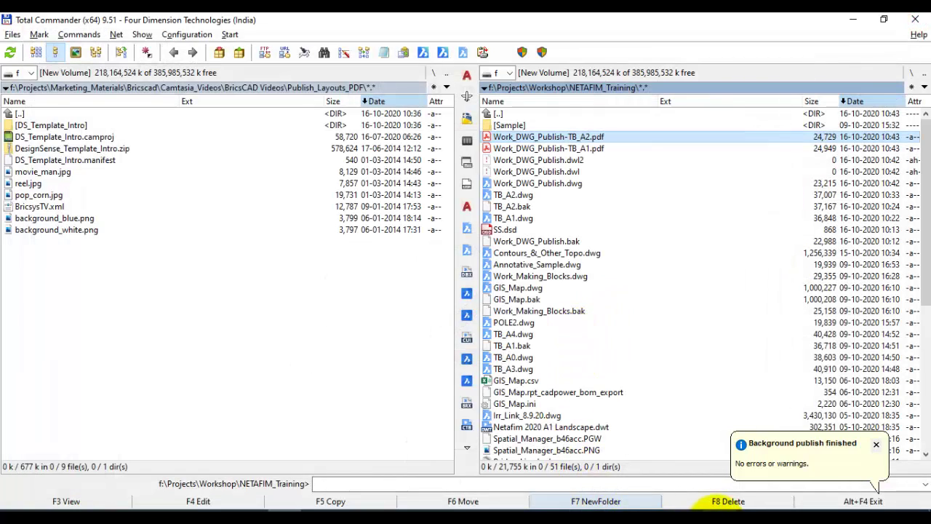
Step: Return to BricsCAD and reopen the Publish dialog from the File menu
click(716, 509)
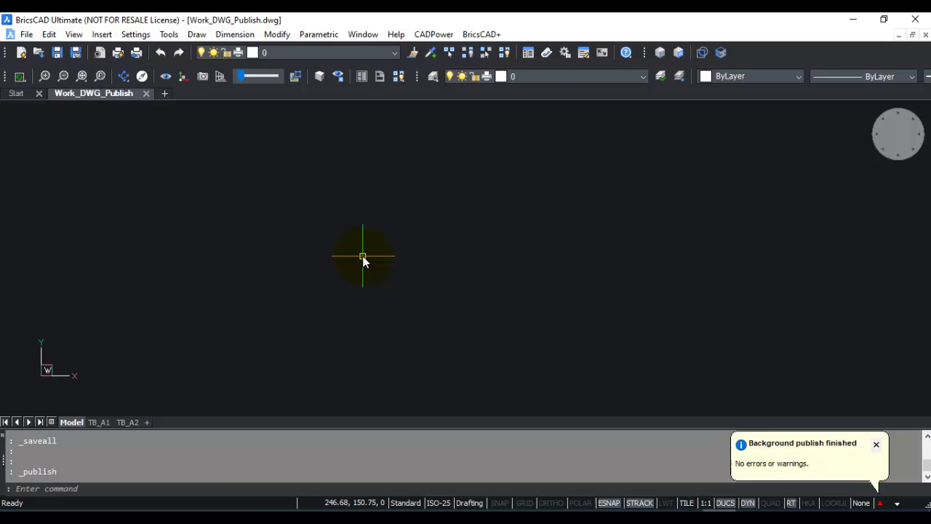
click(26, 34)
click(52, 353)
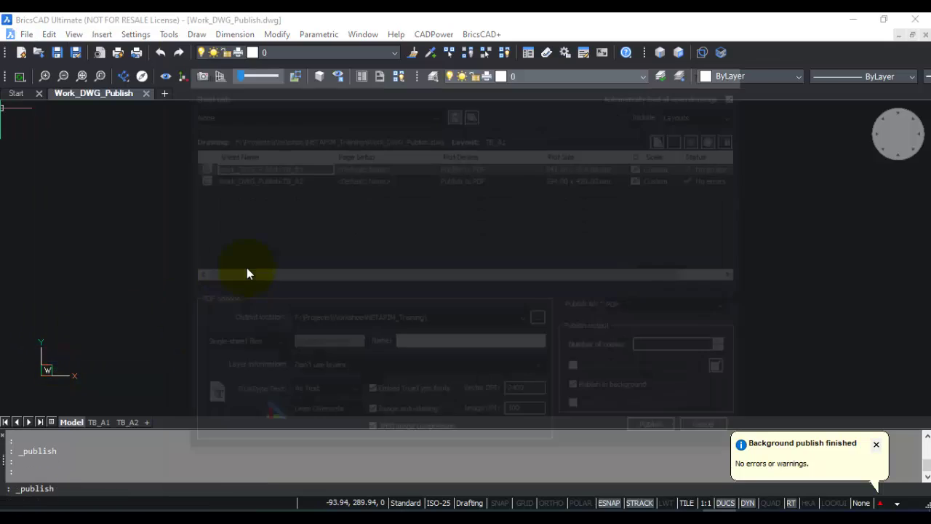